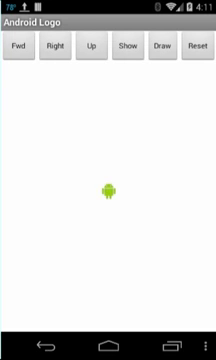
# - Draw a four-edged square outline with forward moves and right turns, then hide the Android
pyautogui.click(18, 45)
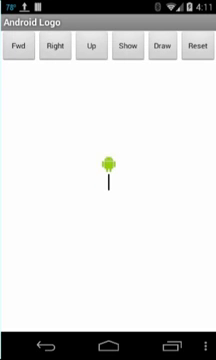
pyautogui.click(18, 45)
pyautogui.click(55, 45)
pyautogui.click(18, 45)
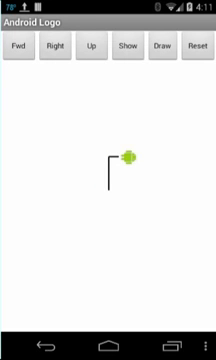
pyautogui.click(18, 45)
pyautogui.click(55, 45)
pyautogui.click(18, 45)
pyautogui.click(55, 45)
pyautogui.click(18, 45)
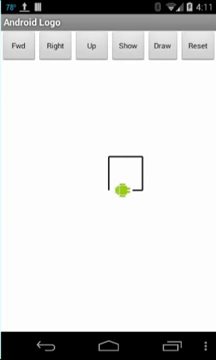
pyautogui.click(18, 45)
pyautogui.click(128, 45)
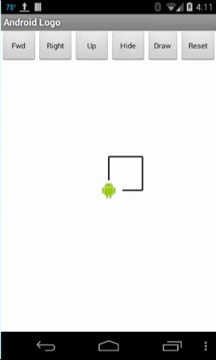
pyautogui.click(128, 45)
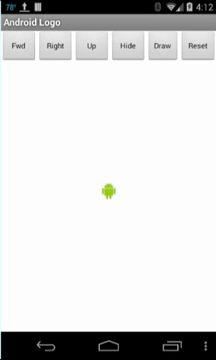
# - Run Draw to render the square face with two eyes and a mouth, then hide the Android
pyautogui.click(162, 45)
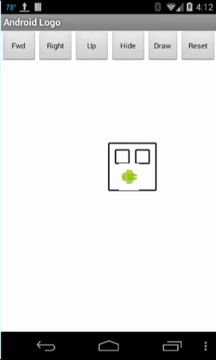
pyautogui.click(127, 45)
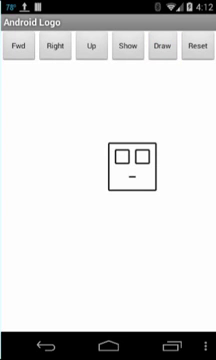